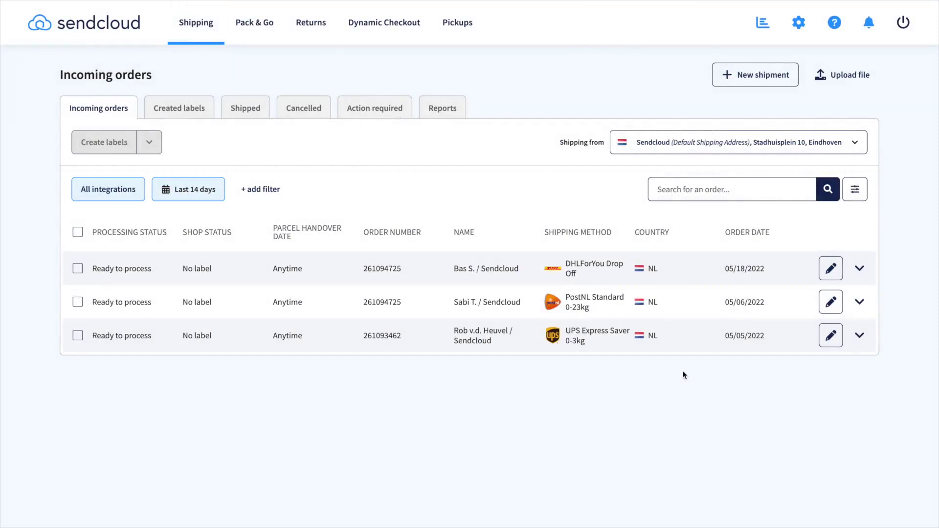
- Review order 261094725's customer, shop and item details, including the Blue T-Shirt item
click(831, 269)
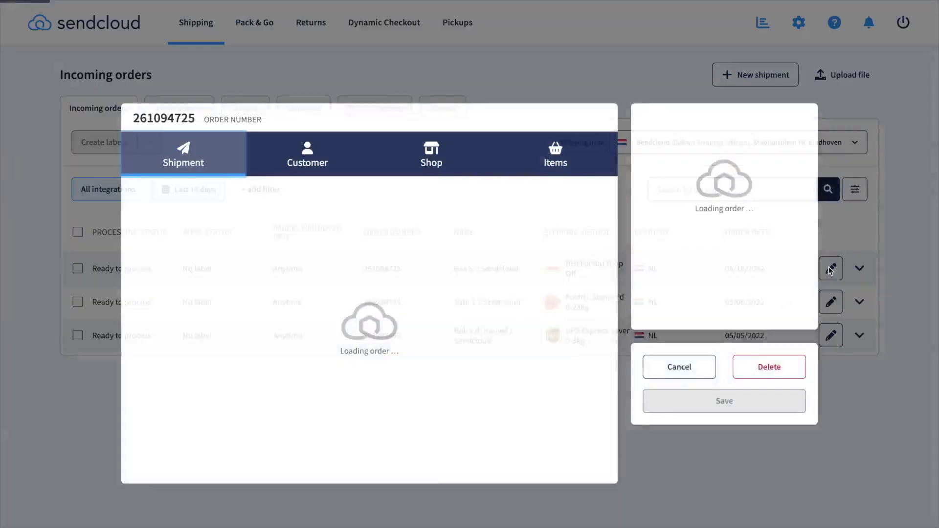
scroll(460, 283, down, 1)
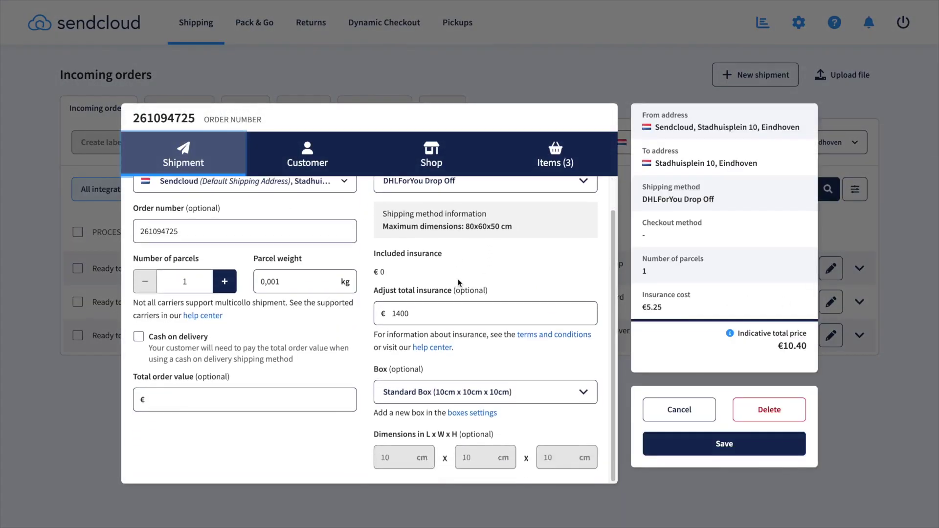
scroll(459, 283, up, 1)
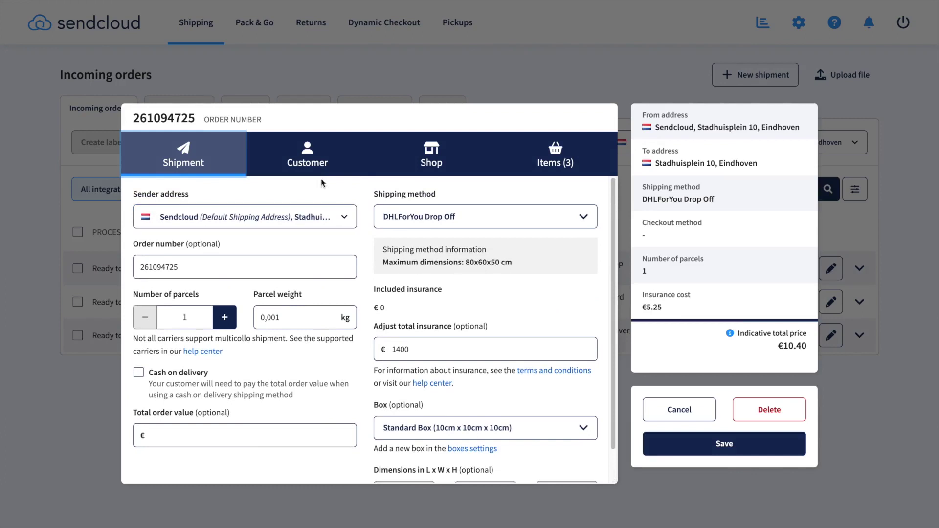
click(317, 164)
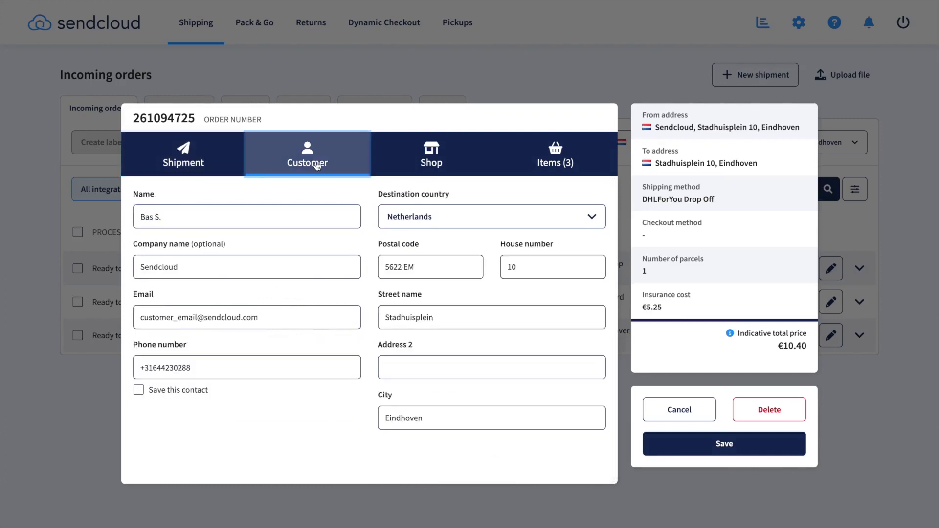
click(466, 171)
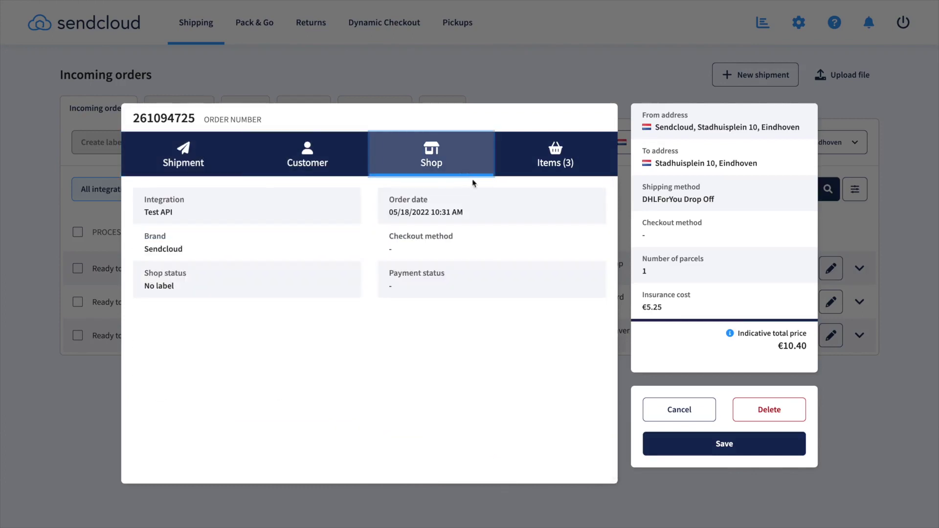
click(587, 169)
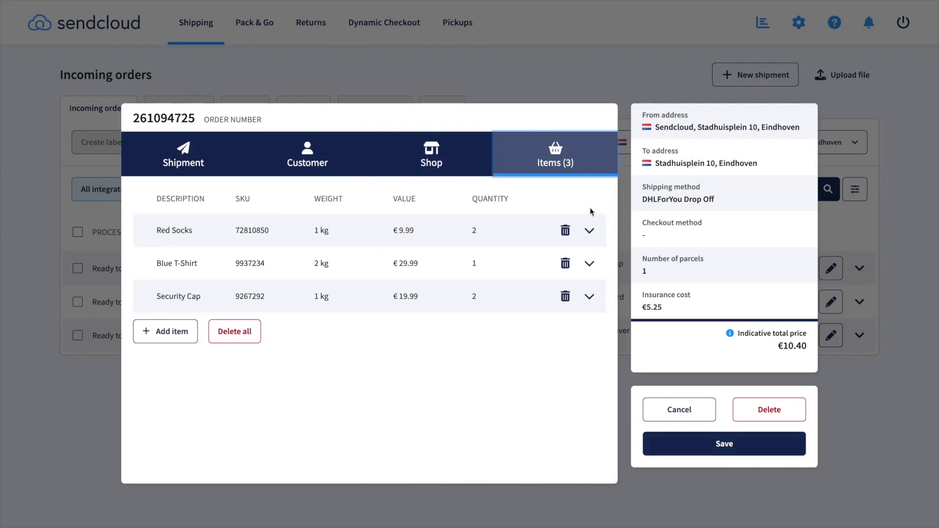
click(589, 263)
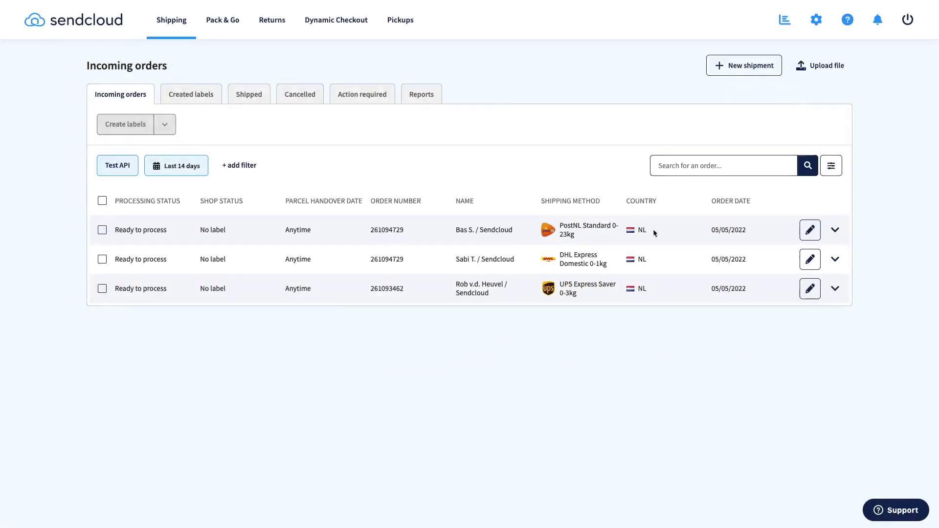
- Upload the order CSV and save its field mapping as the preset 'My Preset'
click(826, 66)
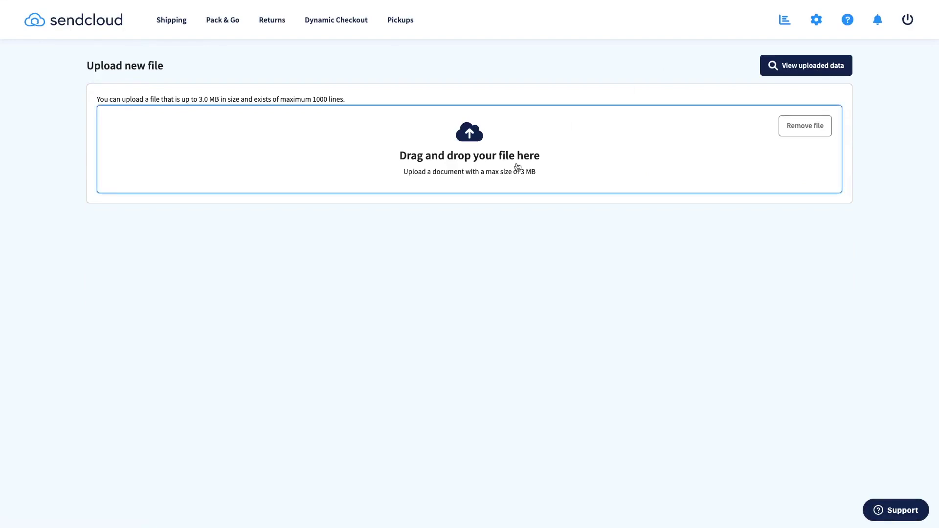
click(517, 167)
double_click(387, 214)
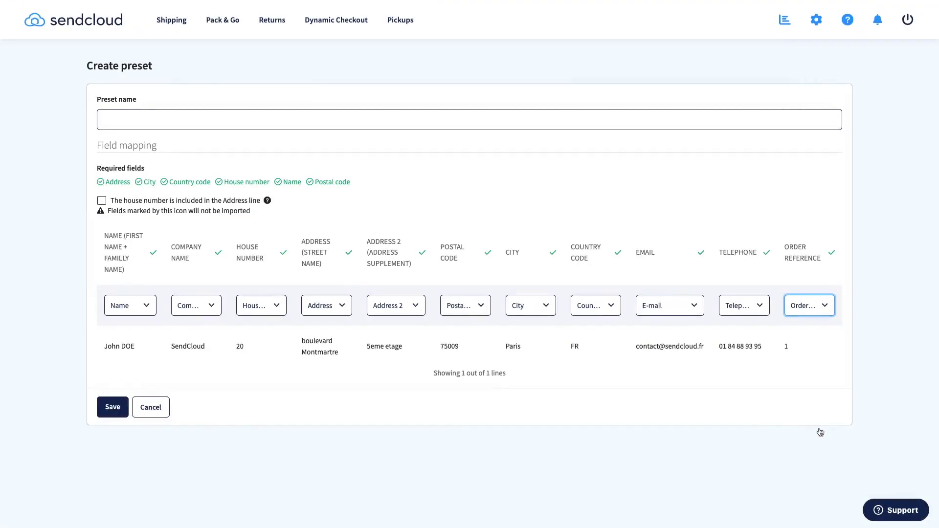
click(267, 118)
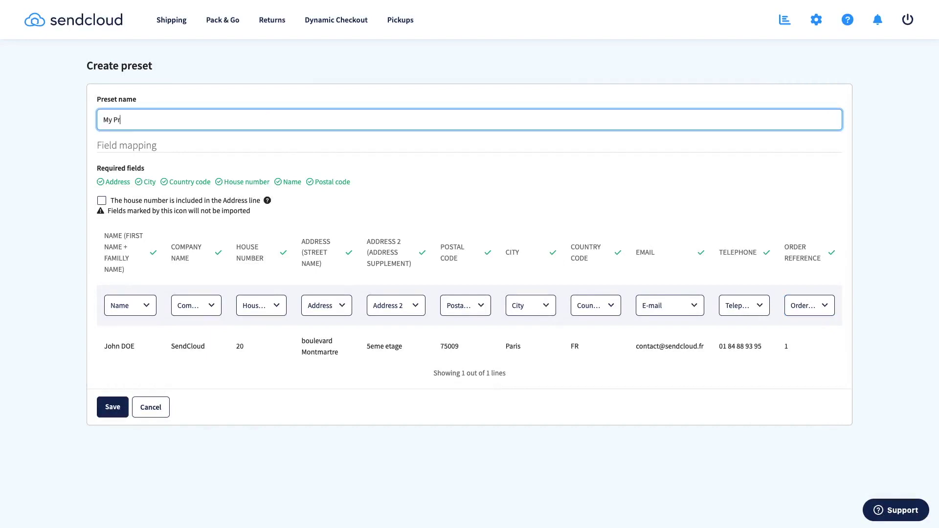
click(110, 408)
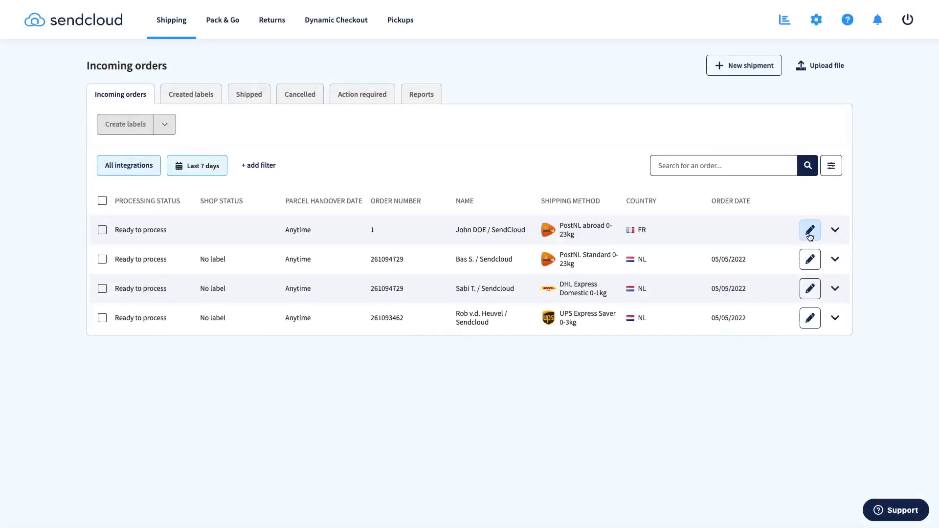
- Change order 1's shipping method to DHL Express Worldwide 0-1kg - incoterm DAP and save it
click(809, 235)
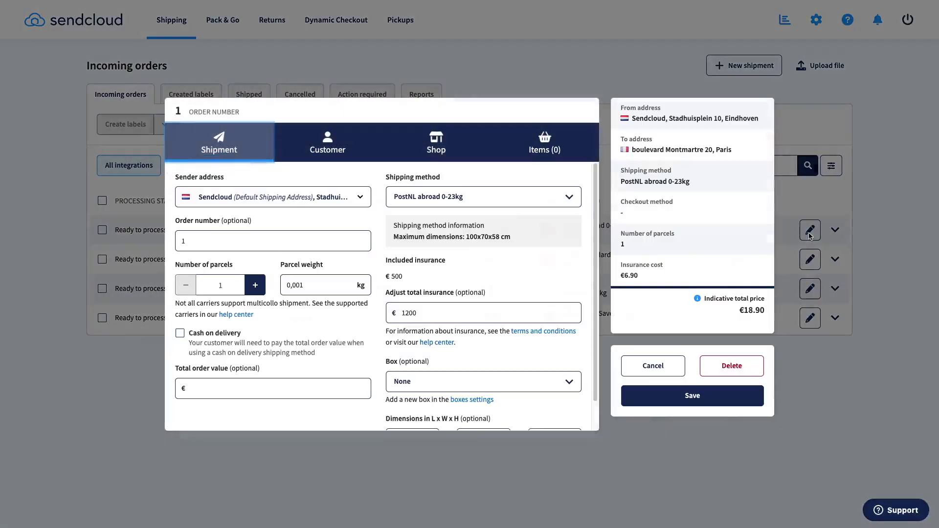
click(503, 200)
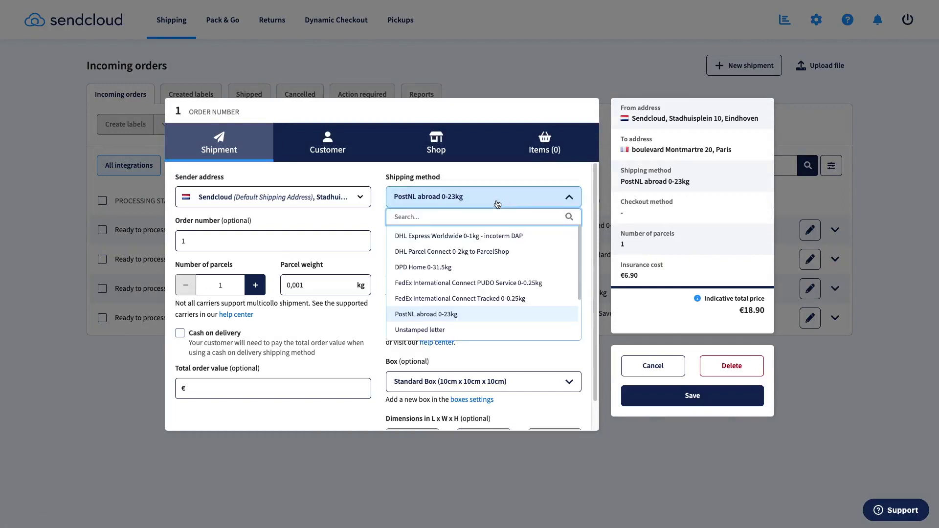
click(473, 236)
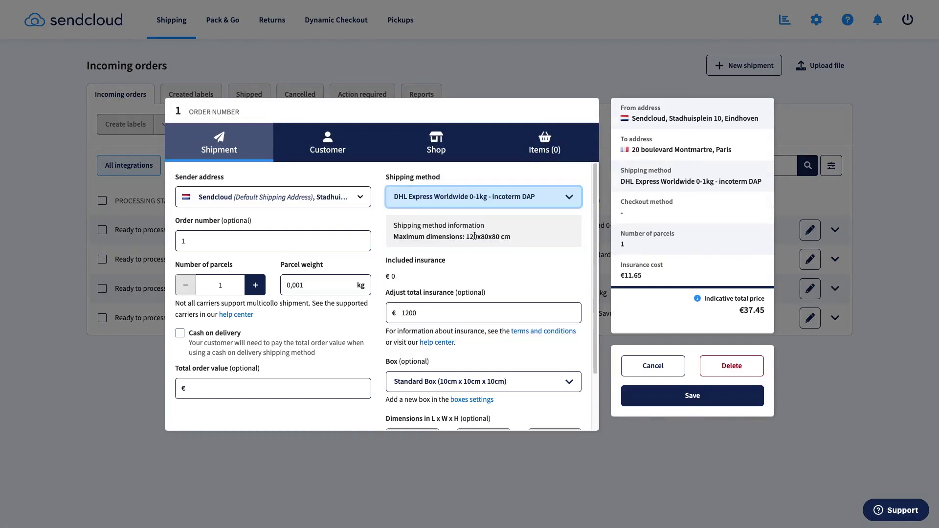
click(696, 399)
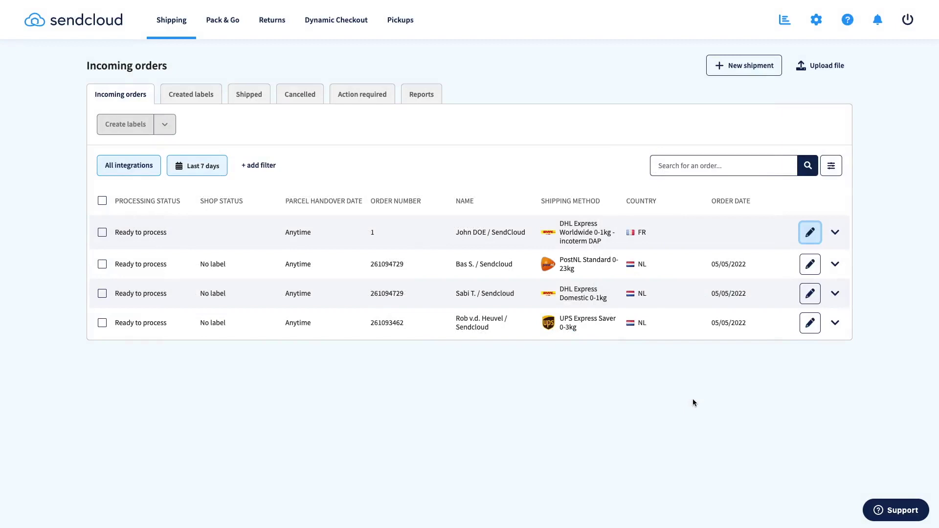
click(817, 21)
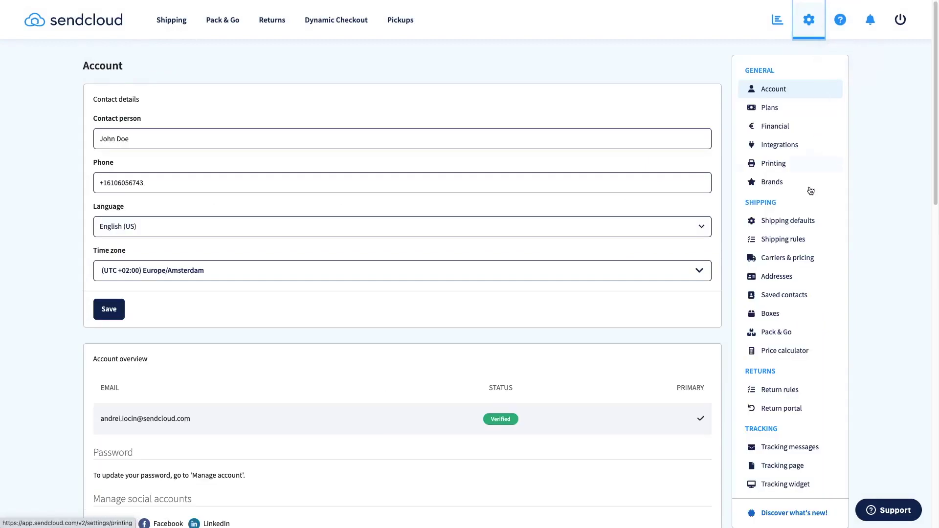
- Start a new shipping rule named 'Use DHL when shipping to Germany'
click(808, 242)
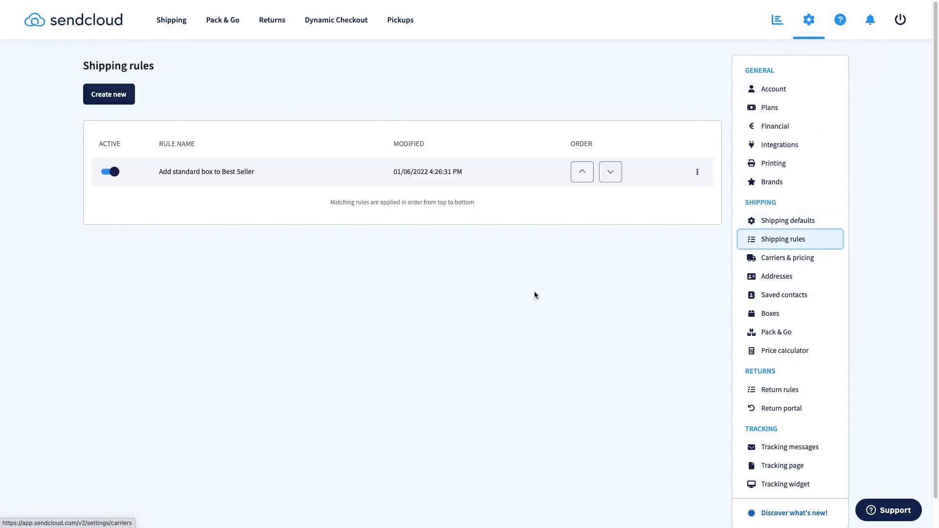
click(109, 94)
click(140, 138)
text(Use DHL when shipping to)
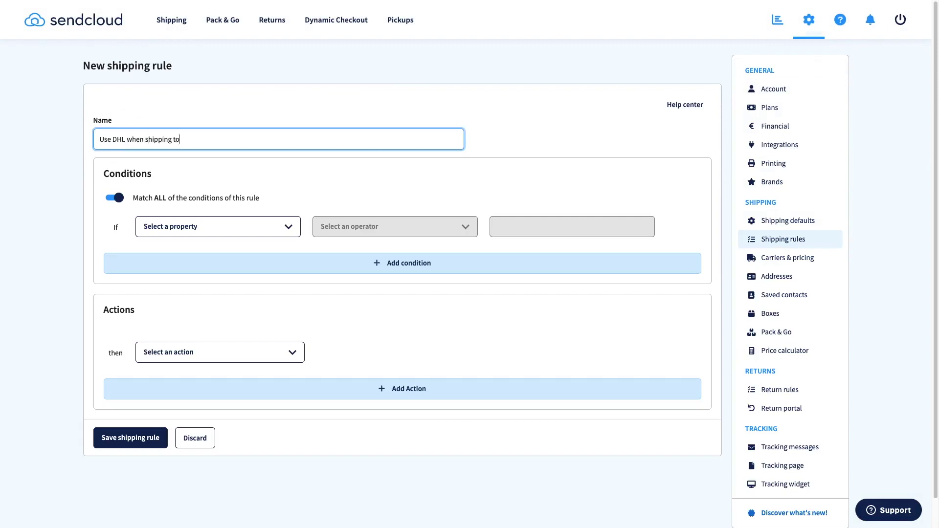
- Set the rule's condition to To country Is Germany
click(227, 227)
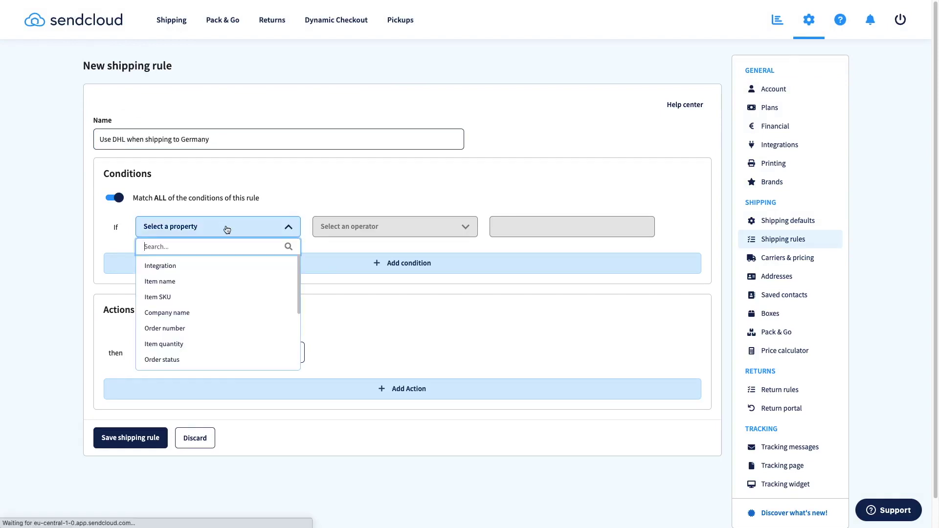
scroll(207, 328, down, 3)
scroll(208, 333, down, 2)
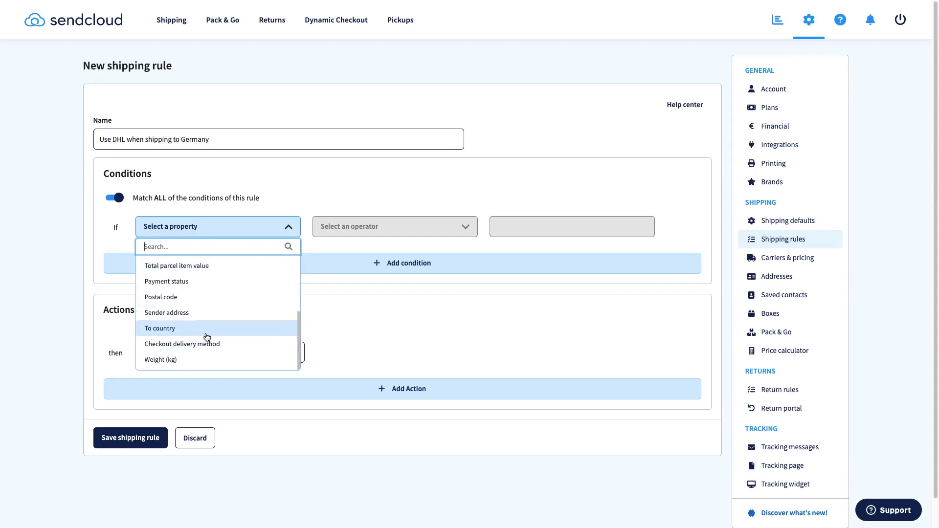
click(208, 333)
click(396, 234)
click(394, 265)
click(511, 238)
text(german)
click(527, 267)
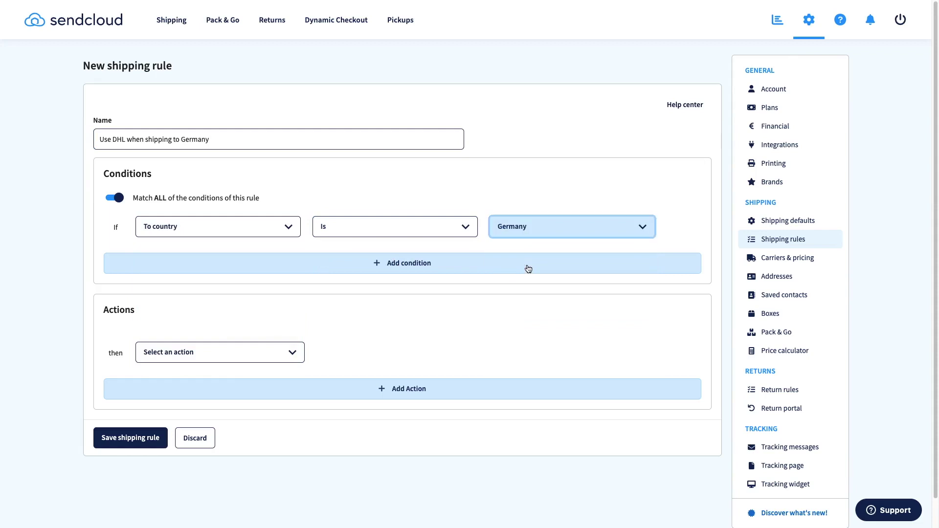
- Make the rule ship with DHL Express Domestic 1-2kg and save it
click(219, 354)
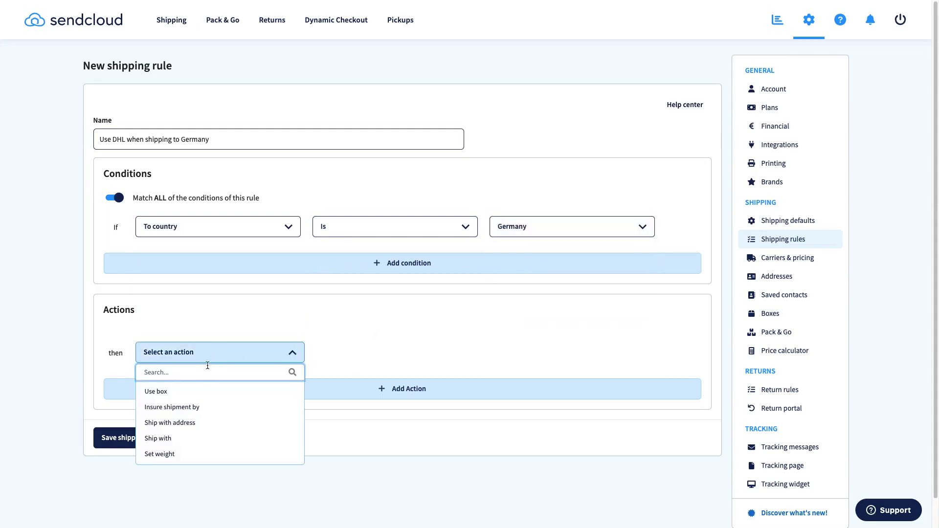
click(198, 439)
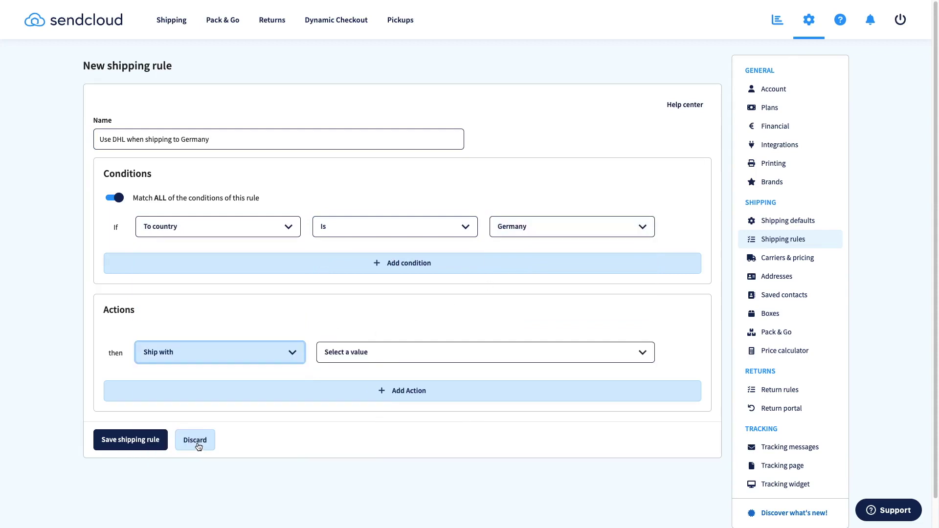
click(397, 358)
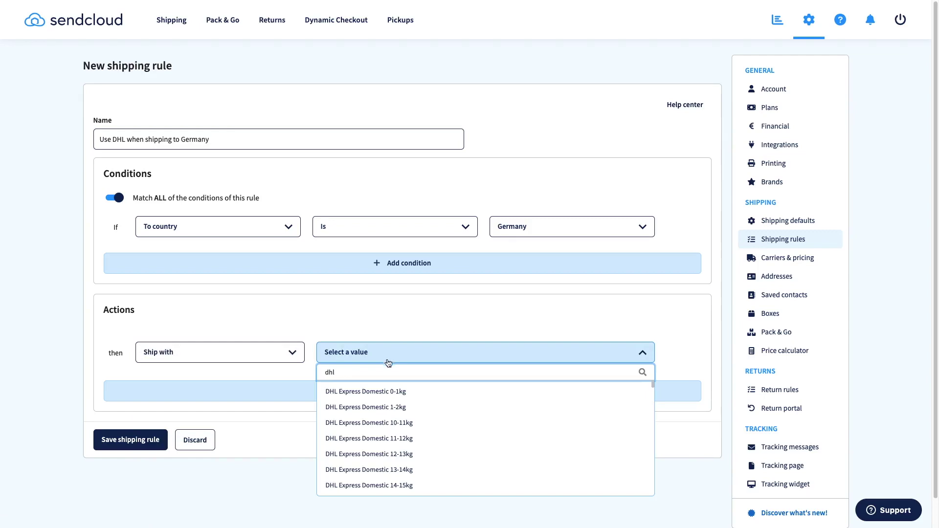
click(404, 409)
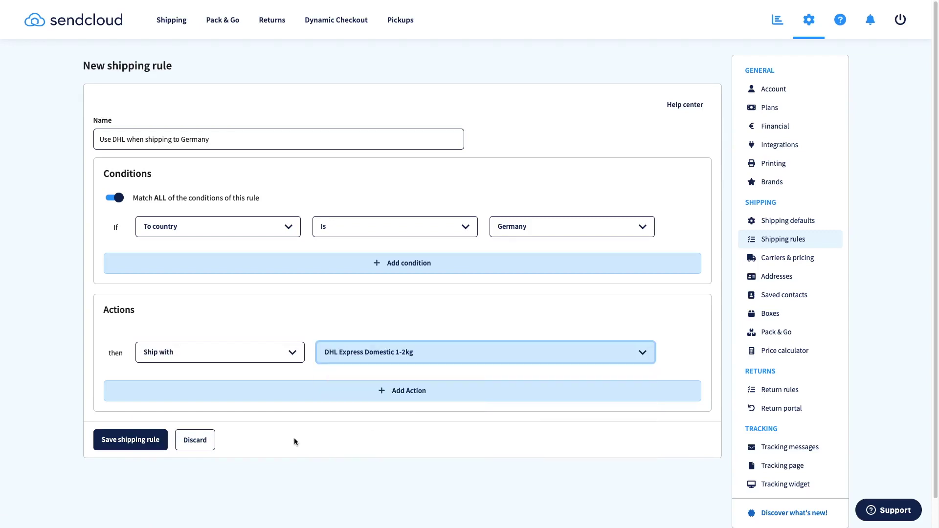
click(140, 442)
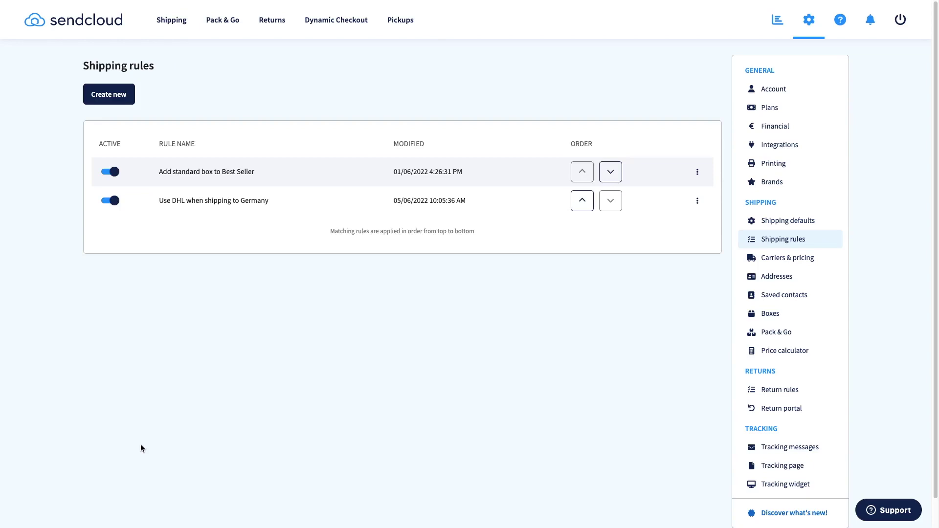
- Make PostNL Mailbox 0-2kg the preferred shipping default and update the settings
click(814, 220)
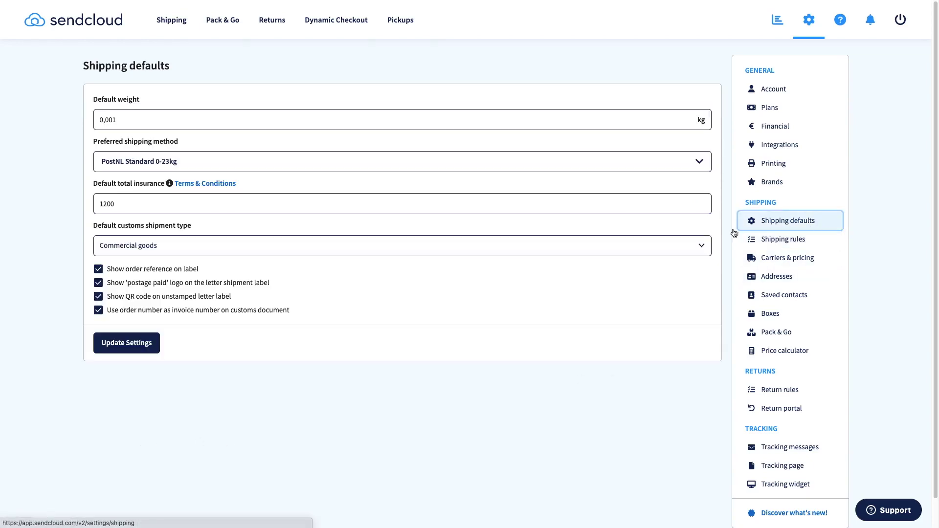
click(254, 169)
scroll(240, 240, down, 6)
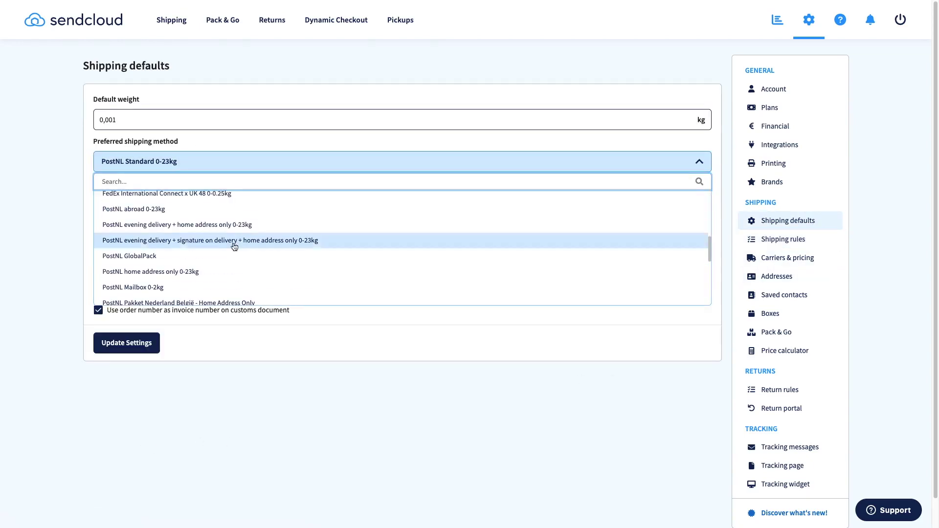
click(208, 288)
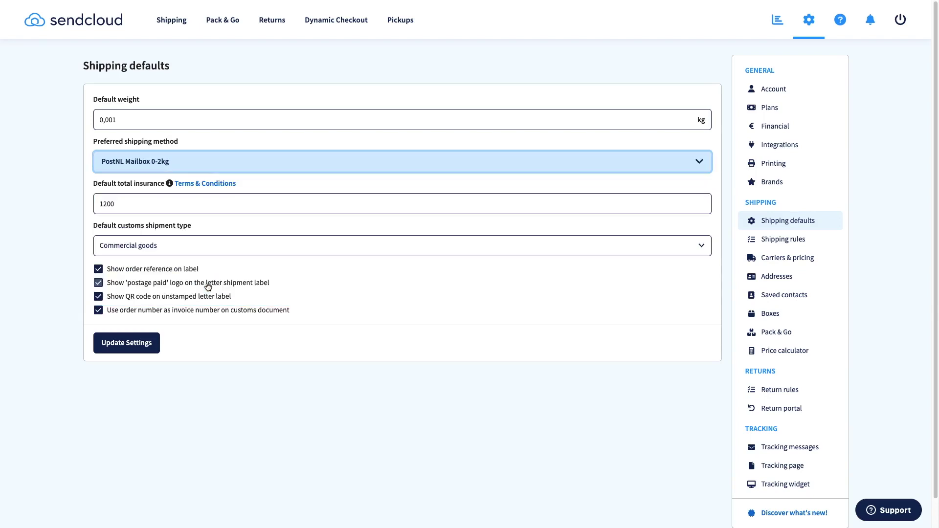
click(144, 354)
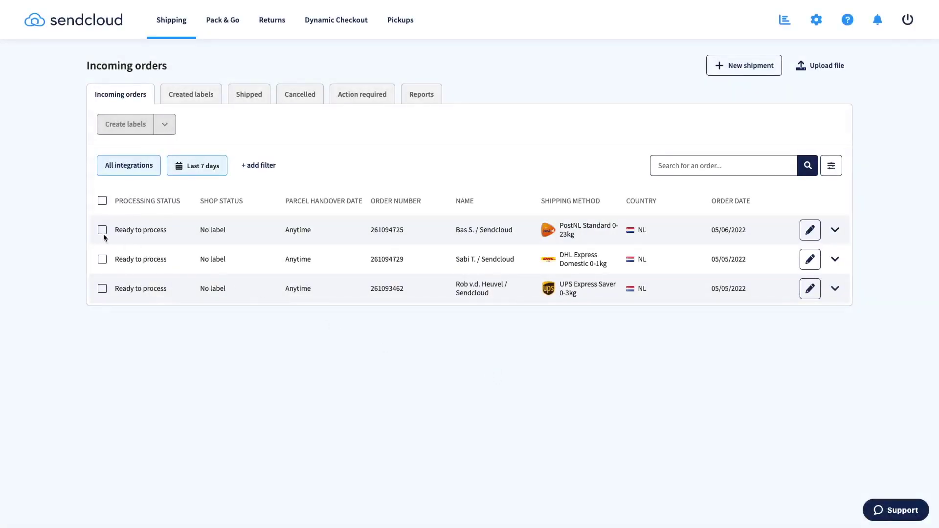
- Create and print labels for the first two incoming orders, then open Printing settings
click(102, 231)
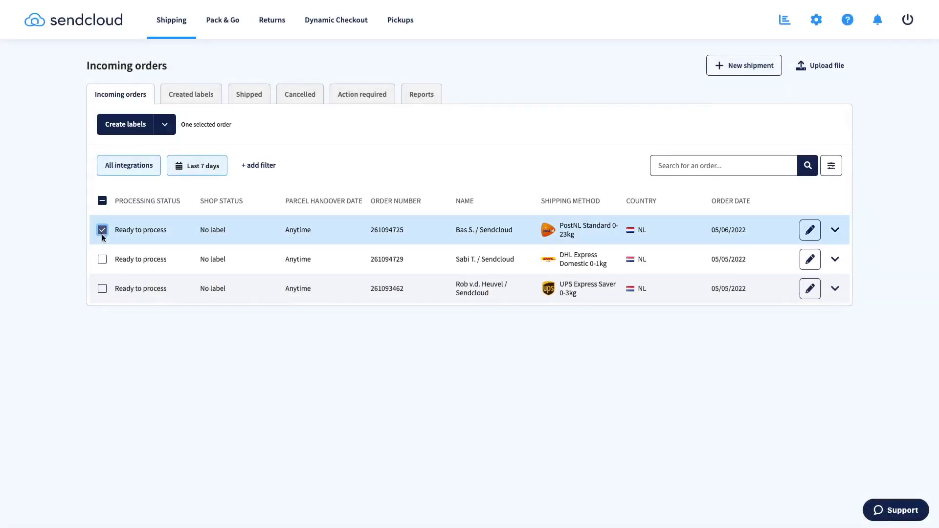
click(102, 262)
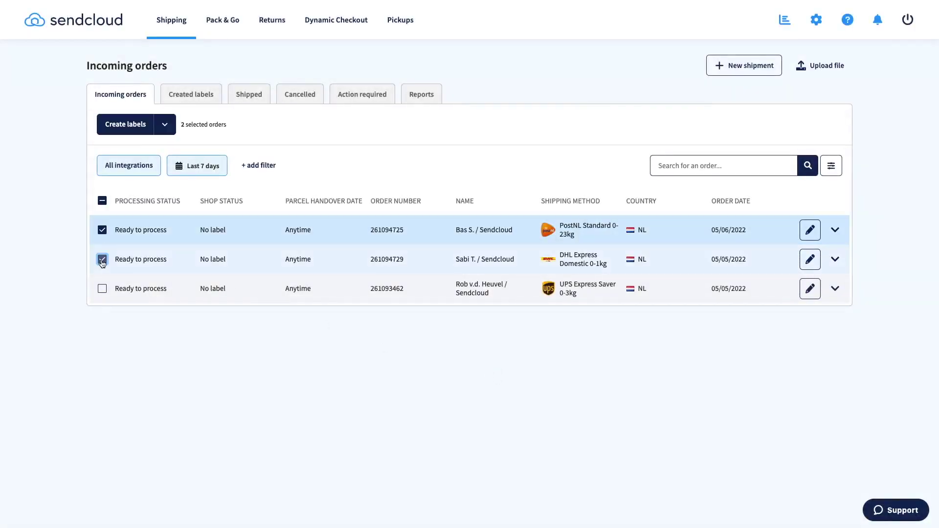
click(148, 124)
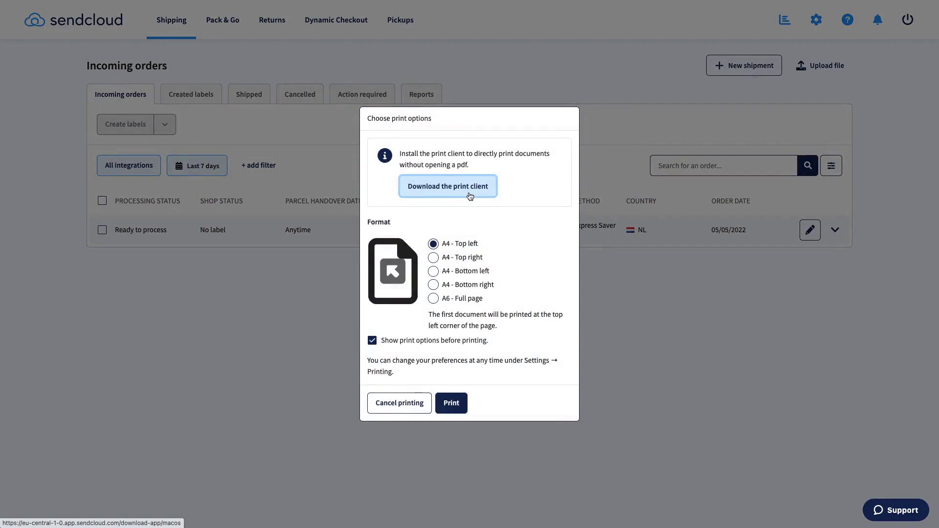
click(451, 403)
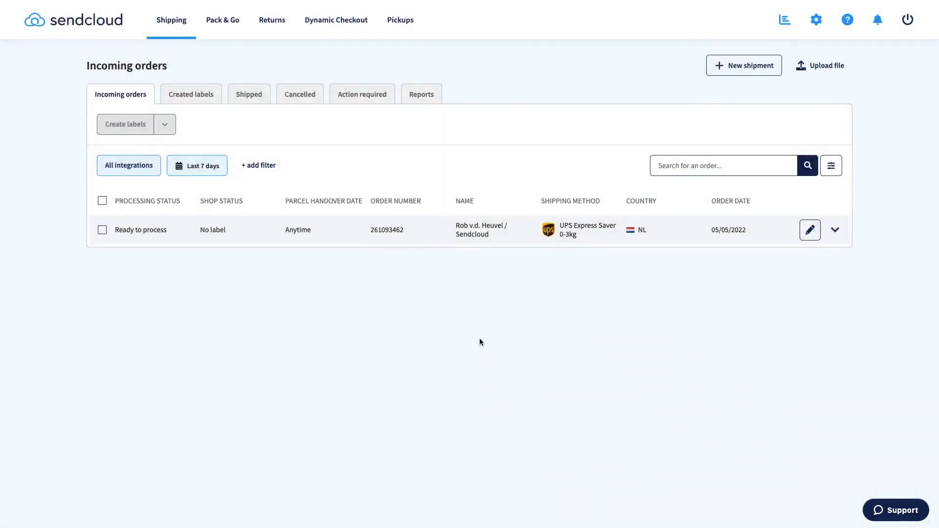
click(817, 27)
click(803, 169)
- Start a new shipment, then view the DHL Express Domestic 0-1kg label's details in Created labels
click(730, 70)
click(215, 98)
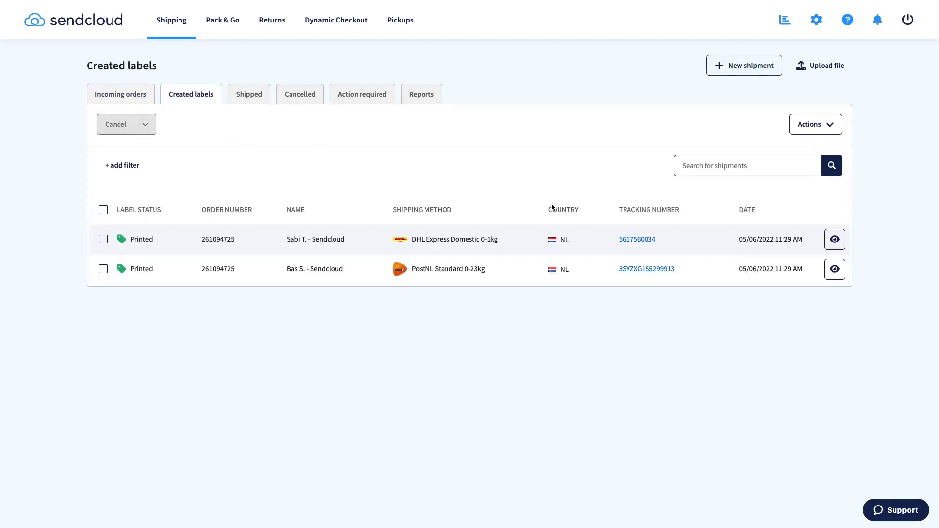
click(835, 240)
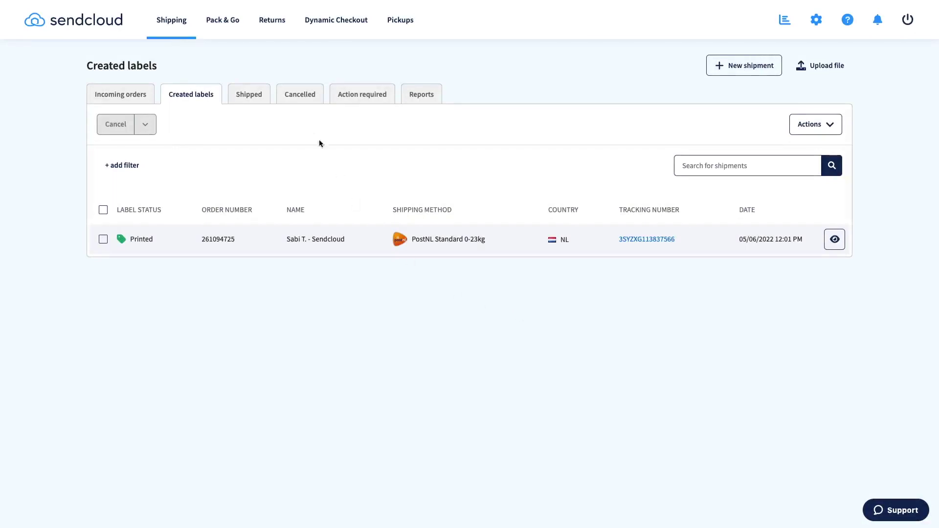
- Switch to the Cancelled tab to see the cancelled PostNL Standard 0-23kg shipment
click(300, 95)
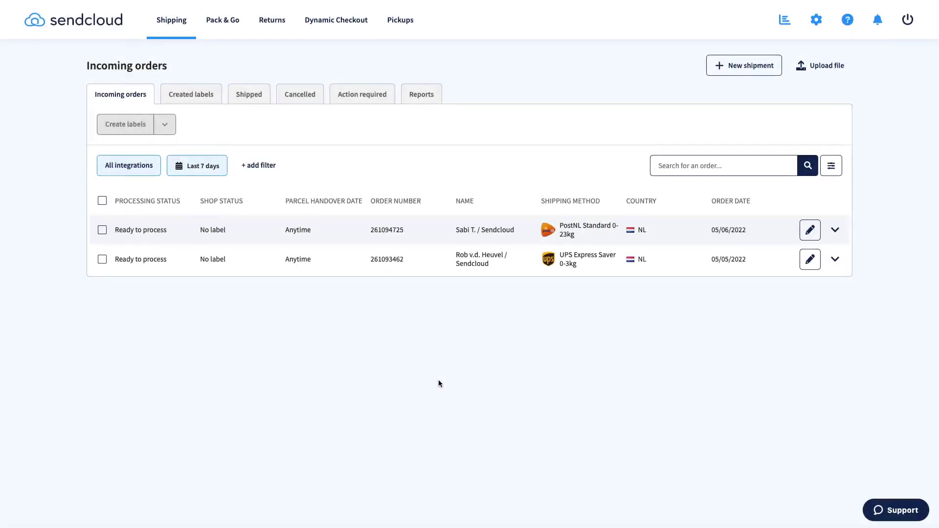
- Switch from Incoming orders to the Shipped tab
click(260, 102)
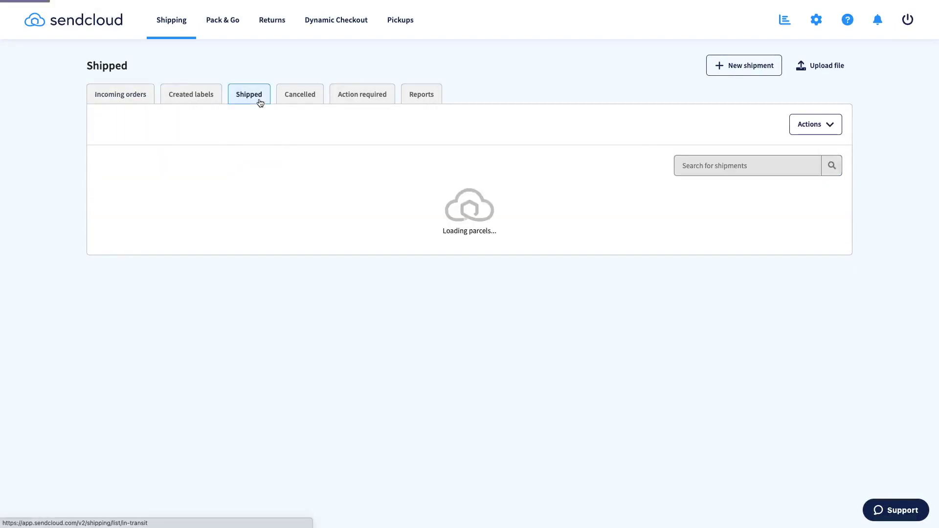